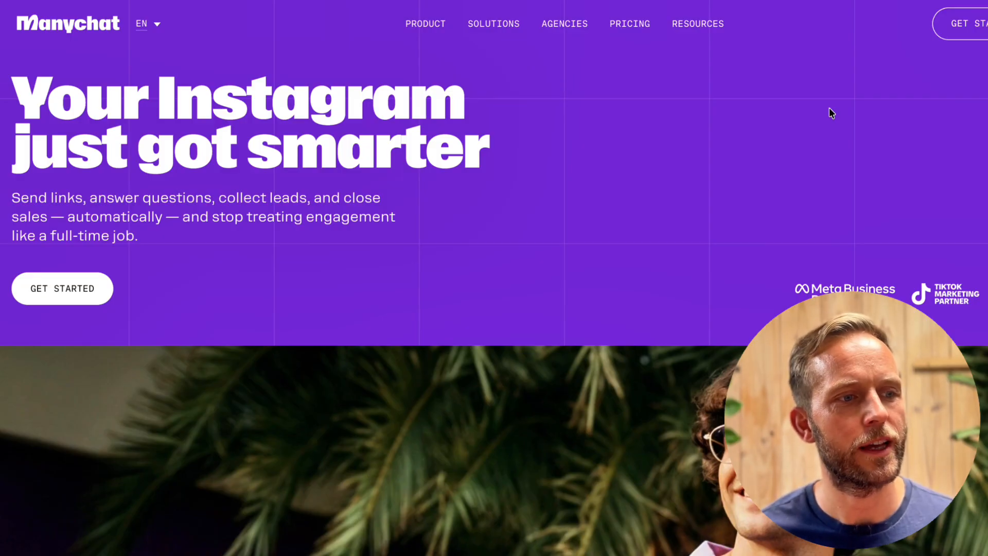
- Look through the Manychat homepage, from the Instagram automation features and sample chat down to the creator testimonials
scroll(829, 109, down, 1)
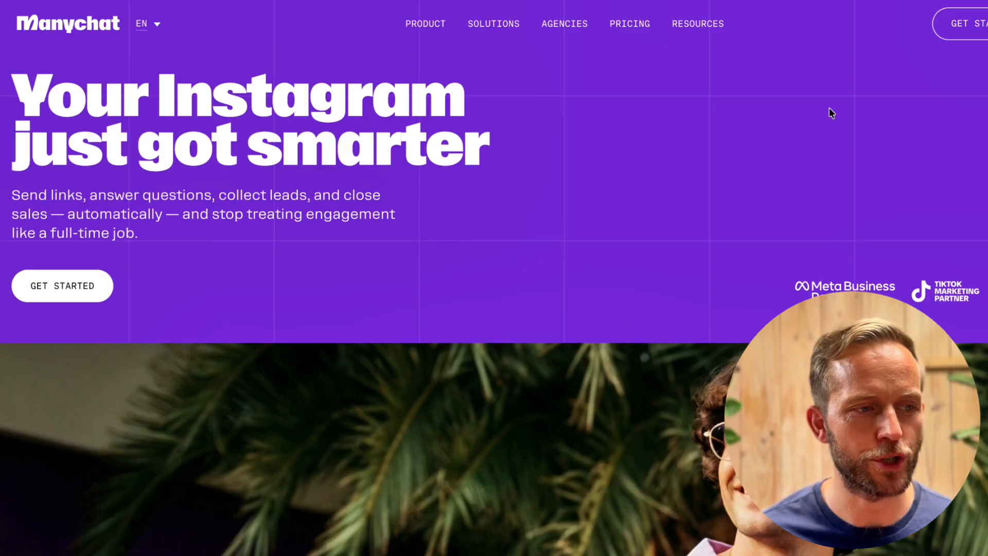
scroll(830, 112, down, 1)
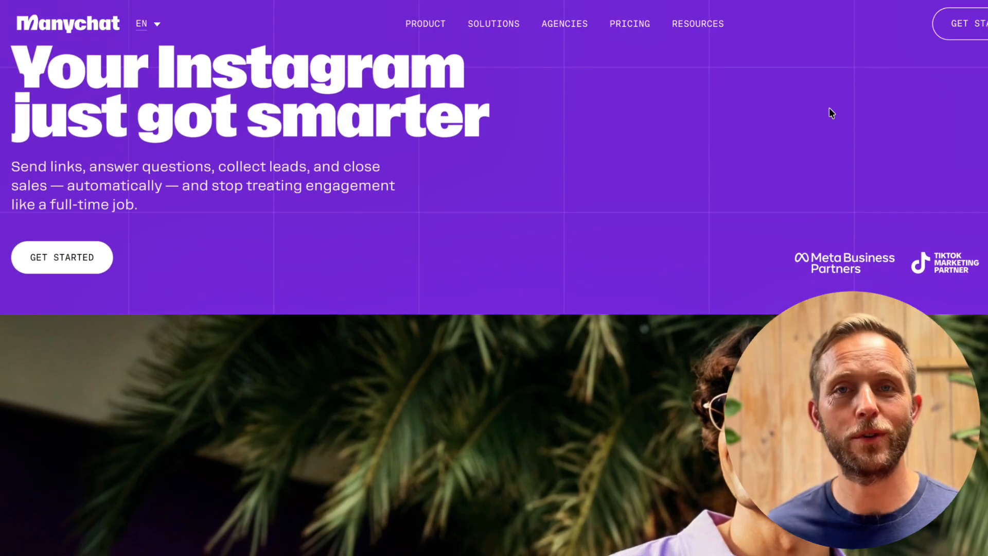
scroll(829, 112, down, 1)
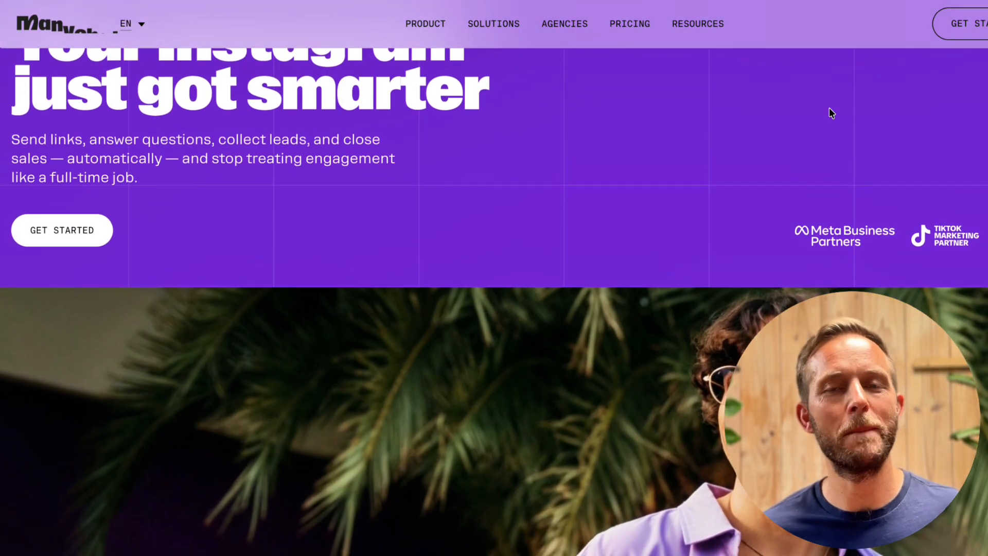
scroll(829, 109, down, 1)
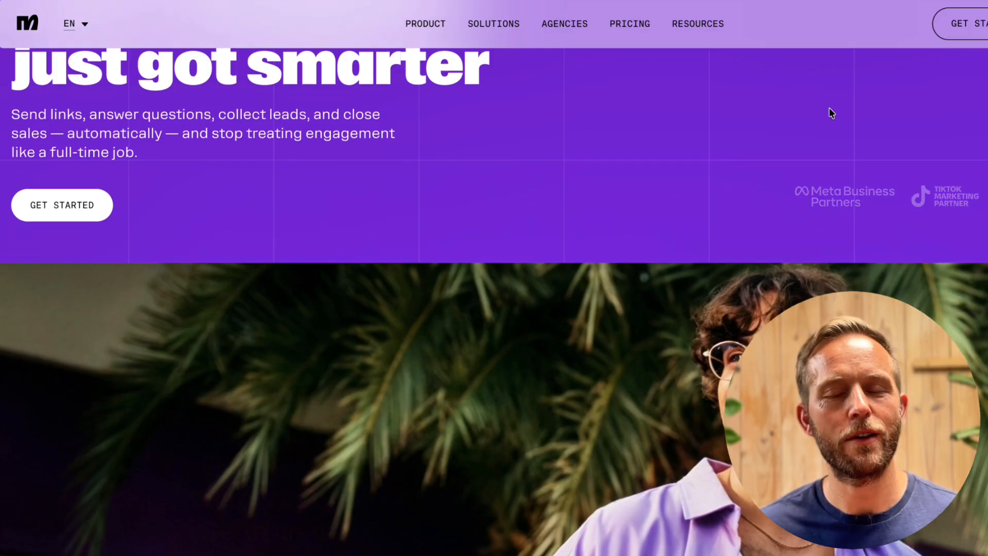
scroll(830, 110, down, 1)
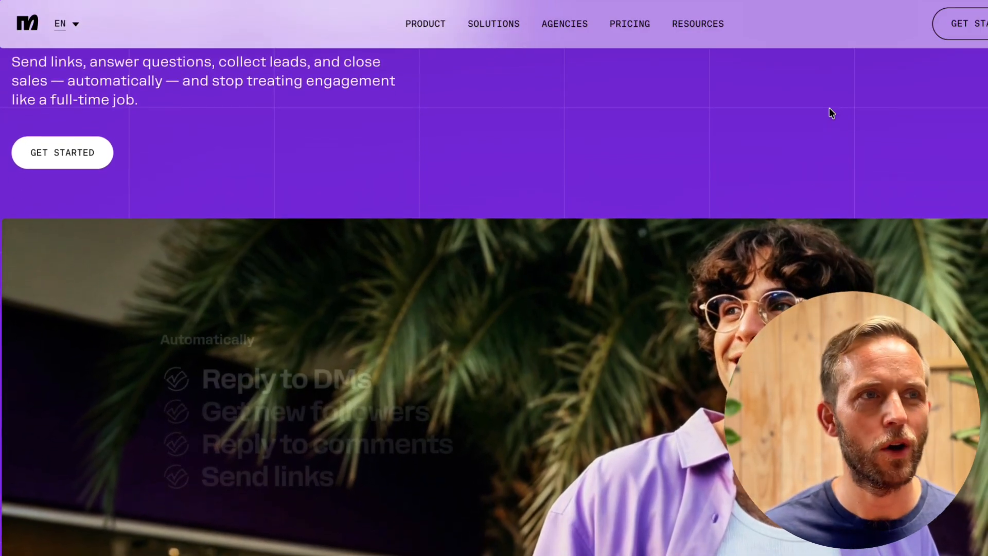
scroll(829, 113, down, 2)
scroll(829, 108, down, 2)
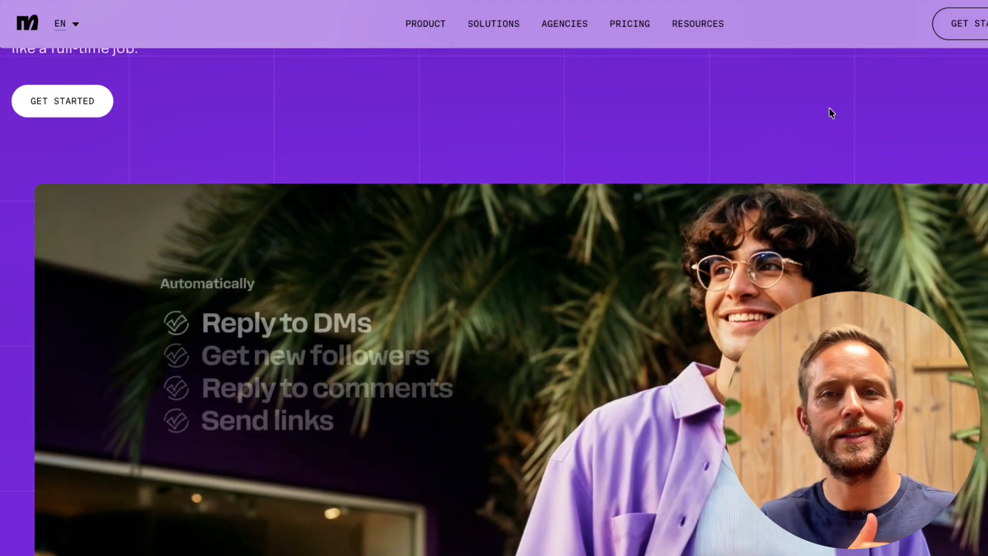
scroll(830, 109, down, 2)
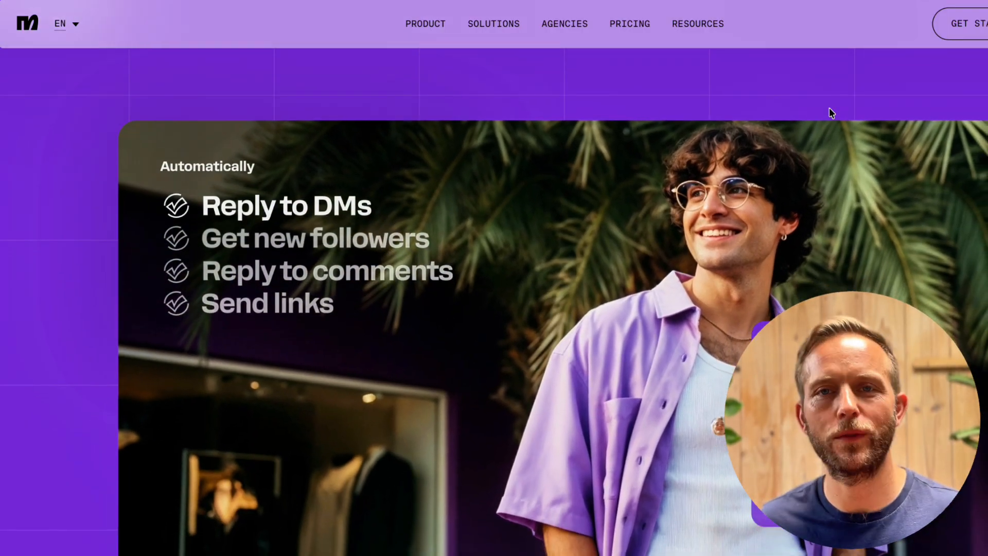
scroll(830, 109, down, 1)
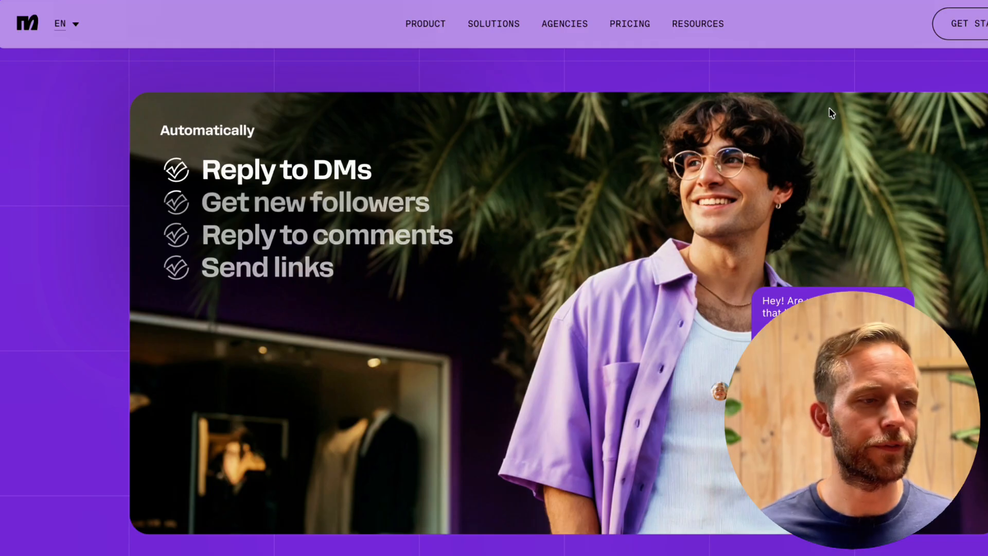
scroll(829, 109, down, 1)
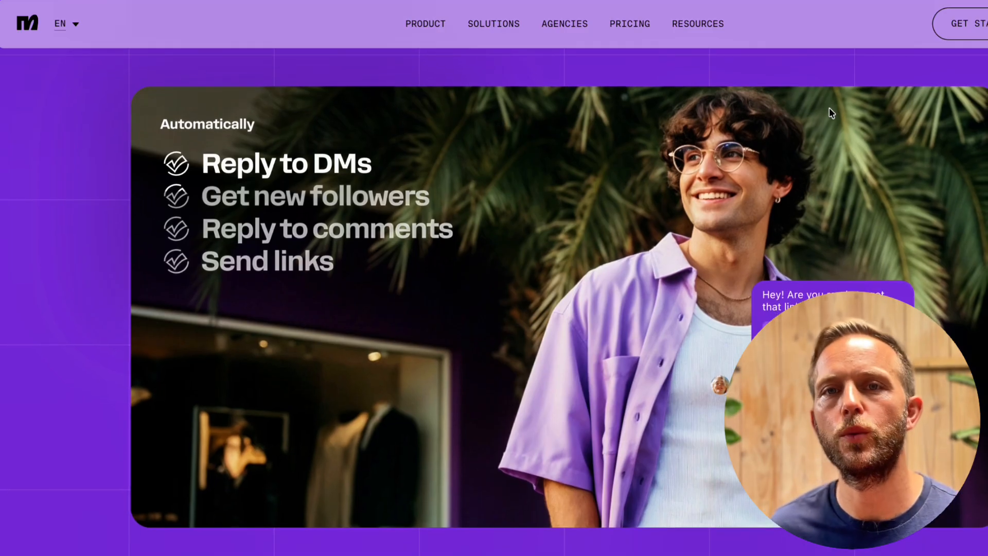
scroll(829, 113, down, 2)
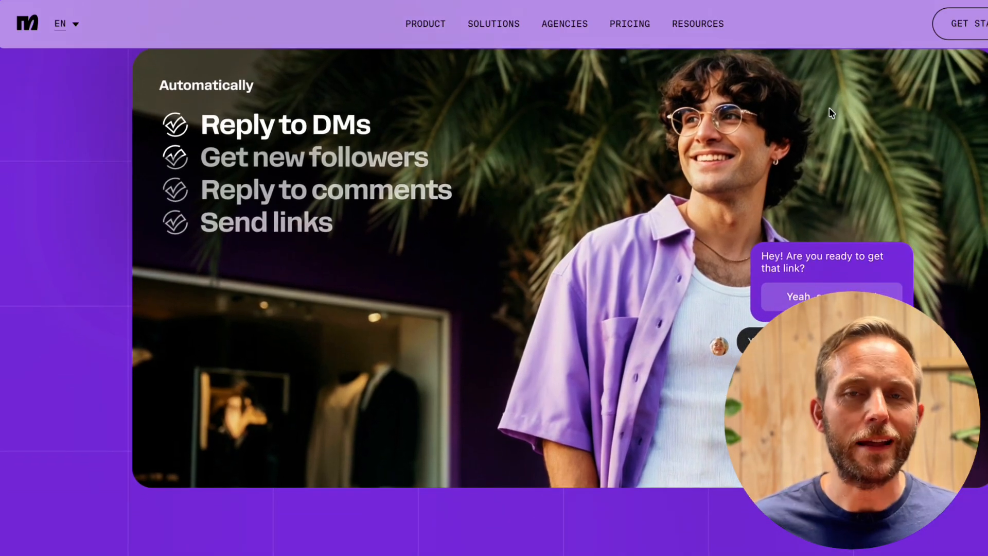
scroll(830, 110, down, 3)
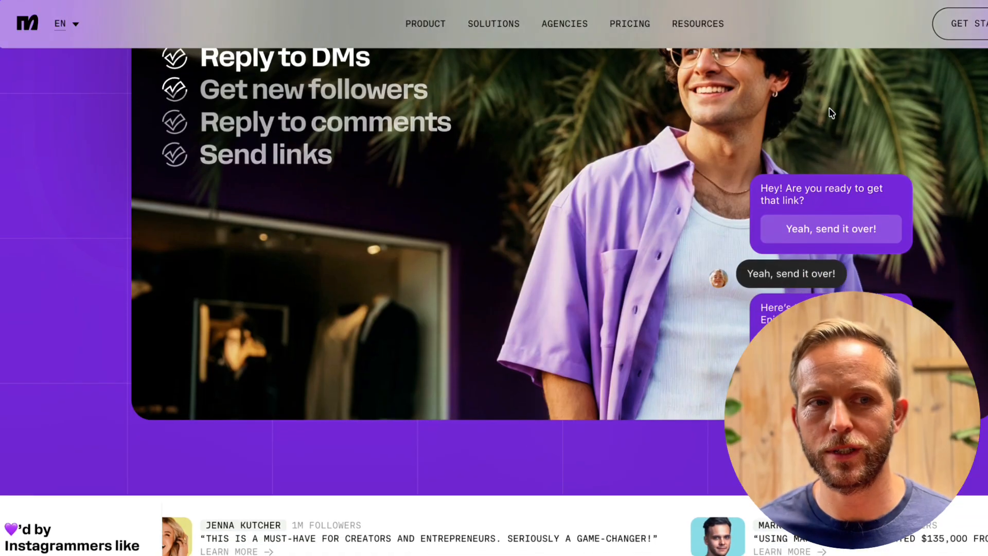
scroll(830, 109, down, 2)
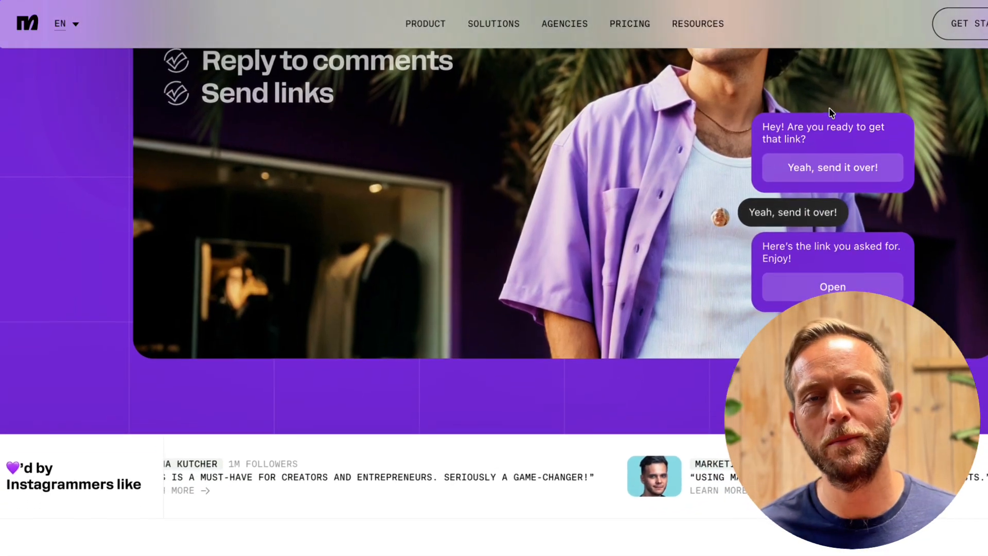
scroll(829, 107, down, 3)
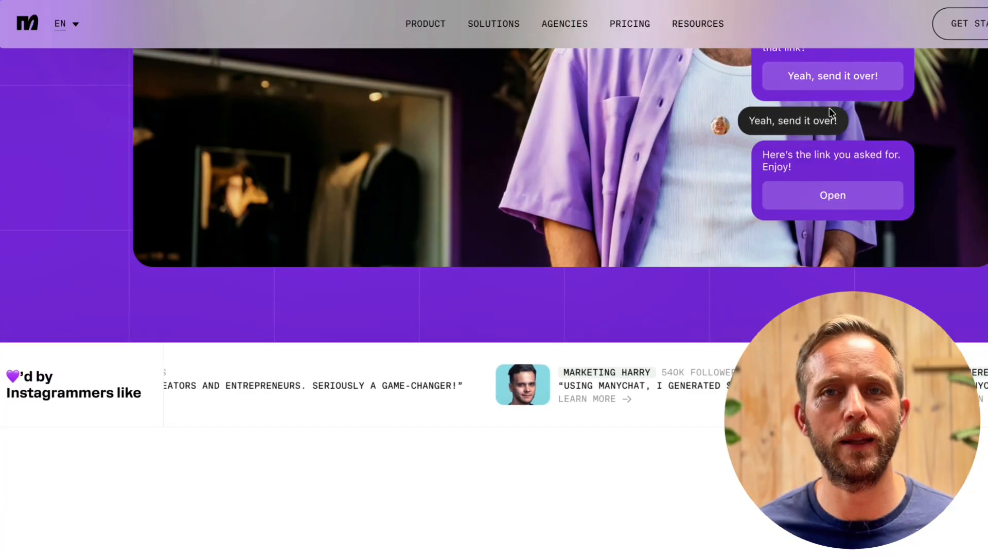
scroll(831, 113, down, 1)
scroll(829, 109, down, 1)
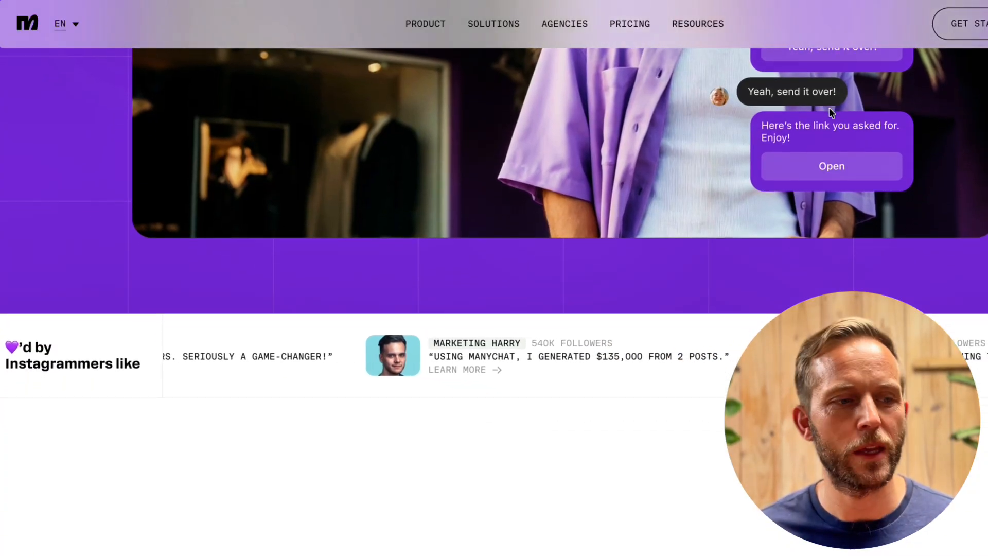
scroll(830, 107, down, 1)
scroll(830, 107, down, 1)
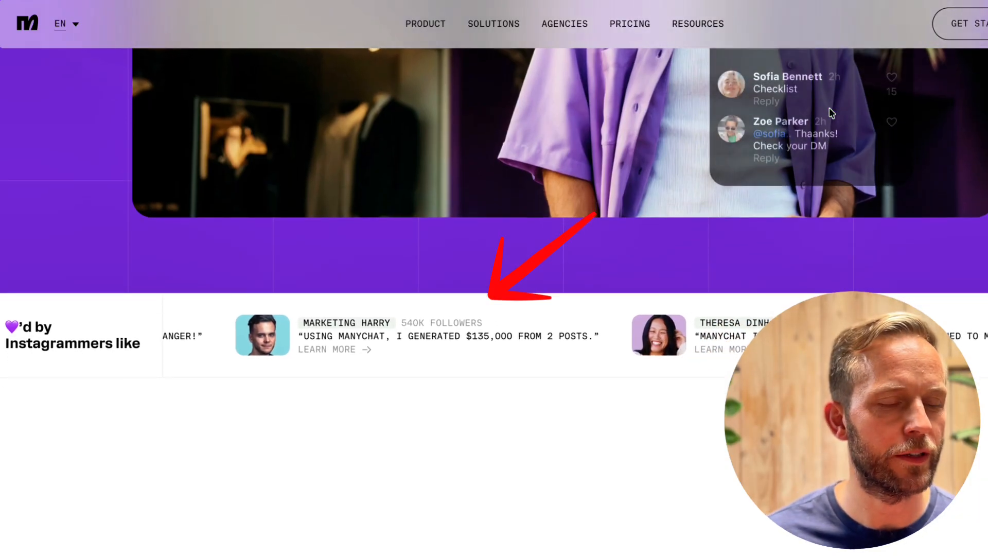
scroll(830, 107, down, 1)
scroll(831, 112, down, 1)
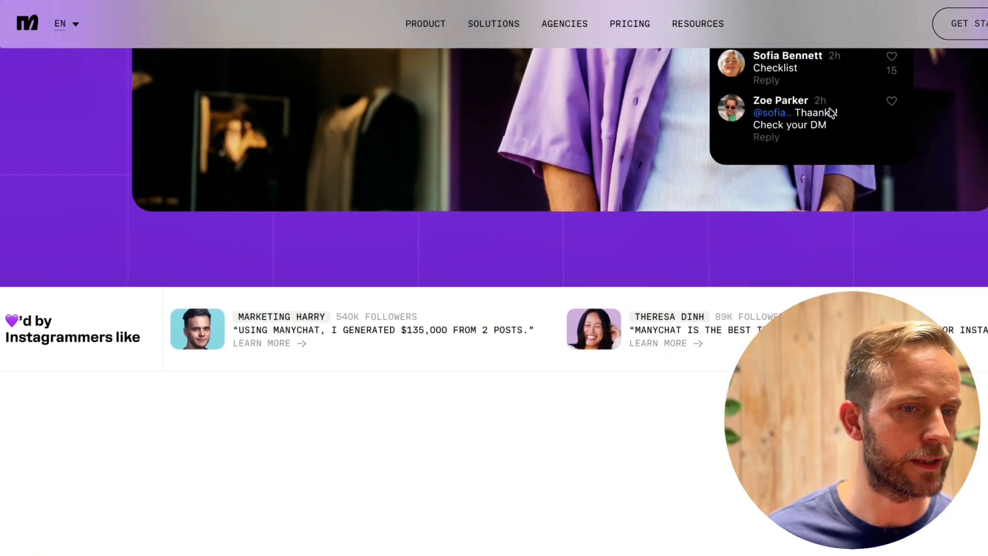
scroll(832, 113, down, 1)
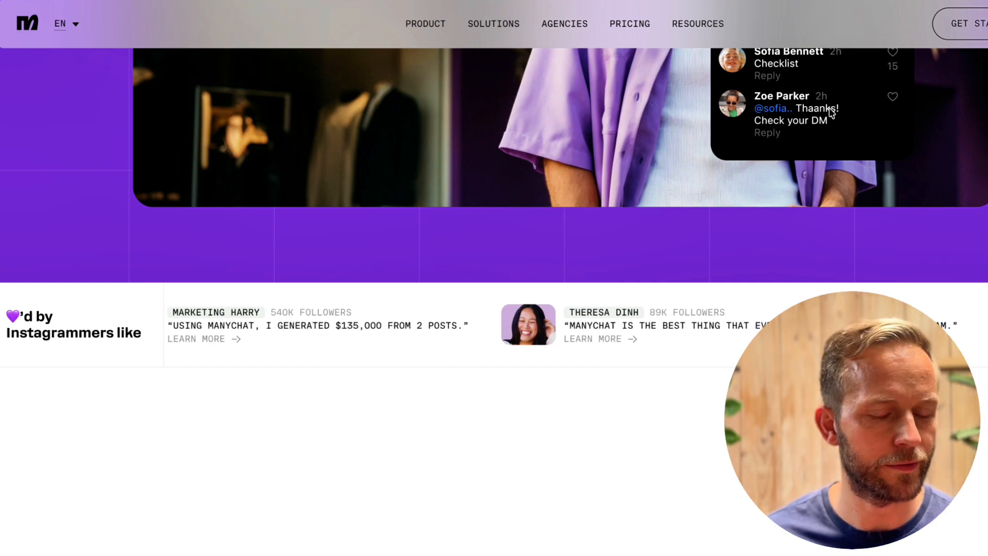
scroll(832, 112, down, 3)
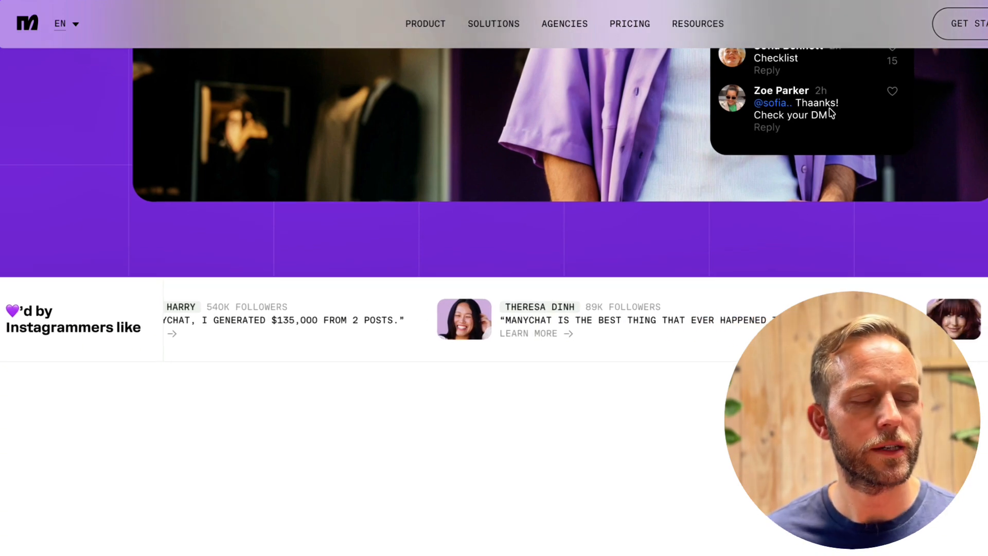
scroll(831, 113, down, 5)
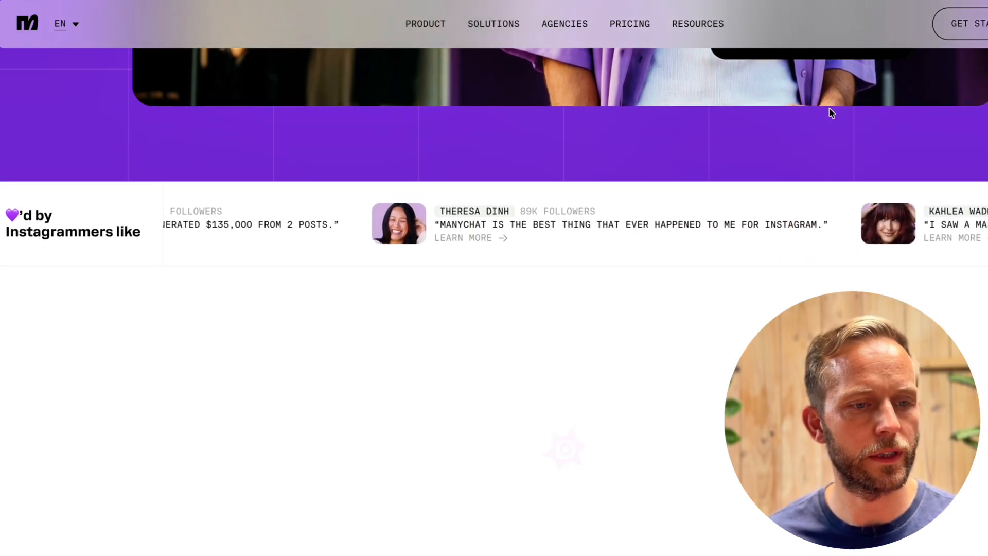
scroll(829, 111, down, 5)
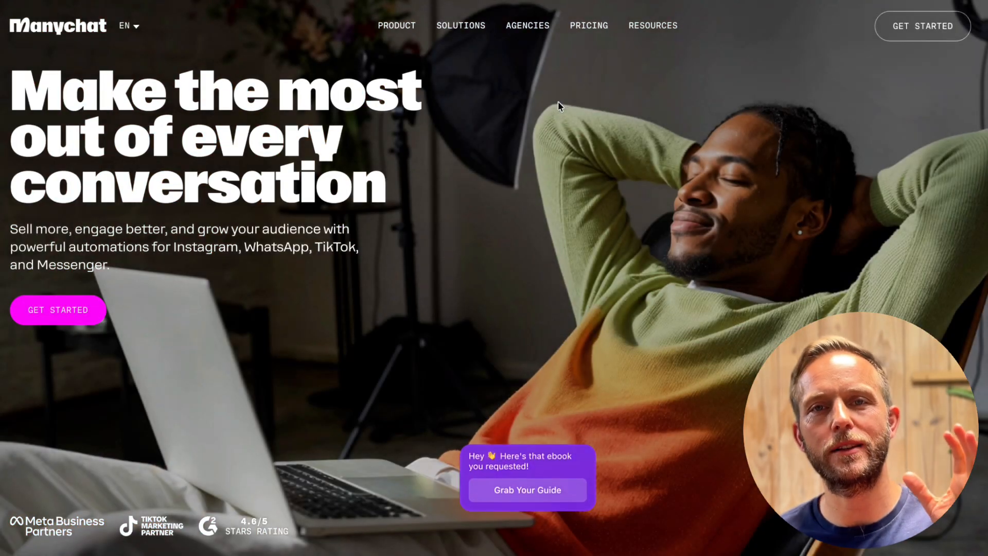
- Open the pricing page and compare the channels, automations, AI and branding features of the Free and Pro plans
click(590, 27)
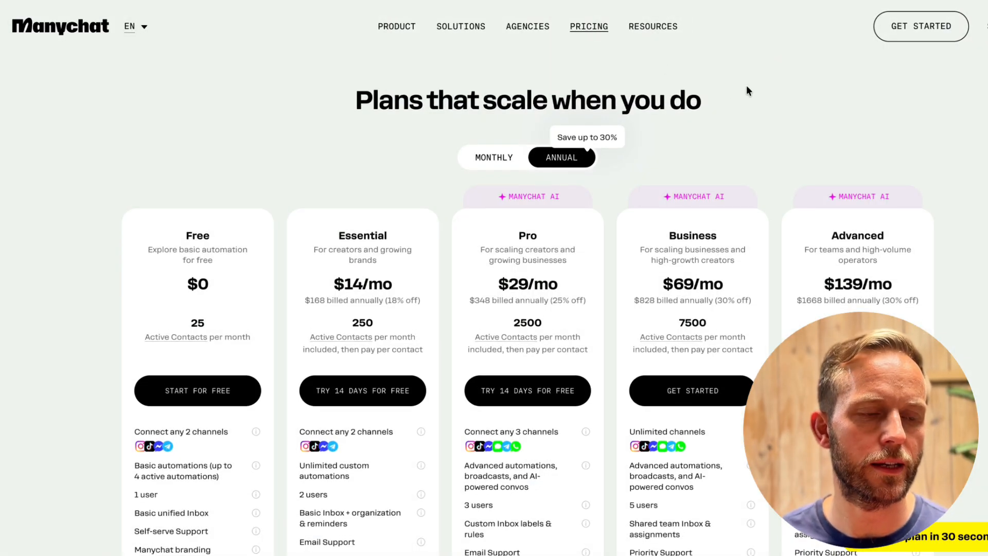
scroll(746, 85, down, 1)
scroll(746, 91, down, 2)
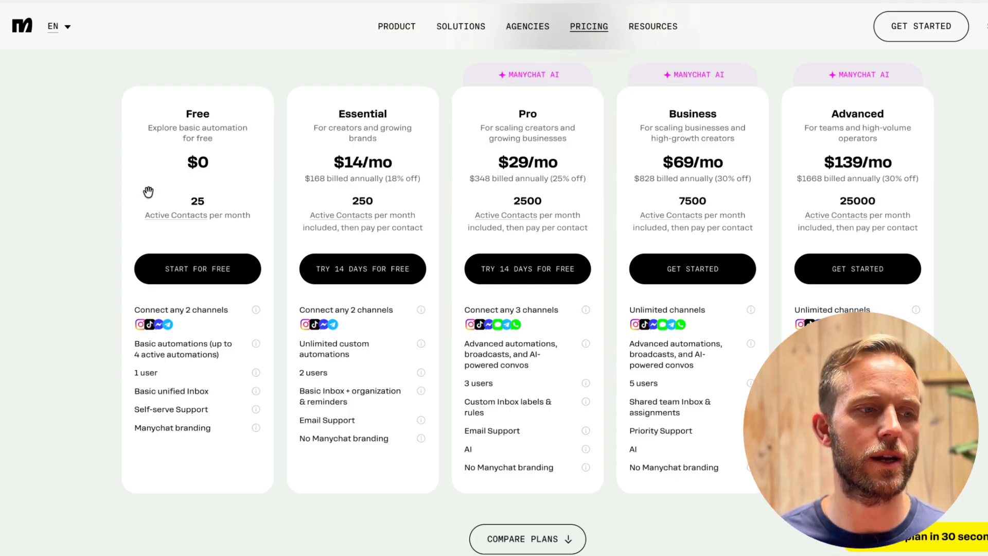
mouse_move(182, 309)
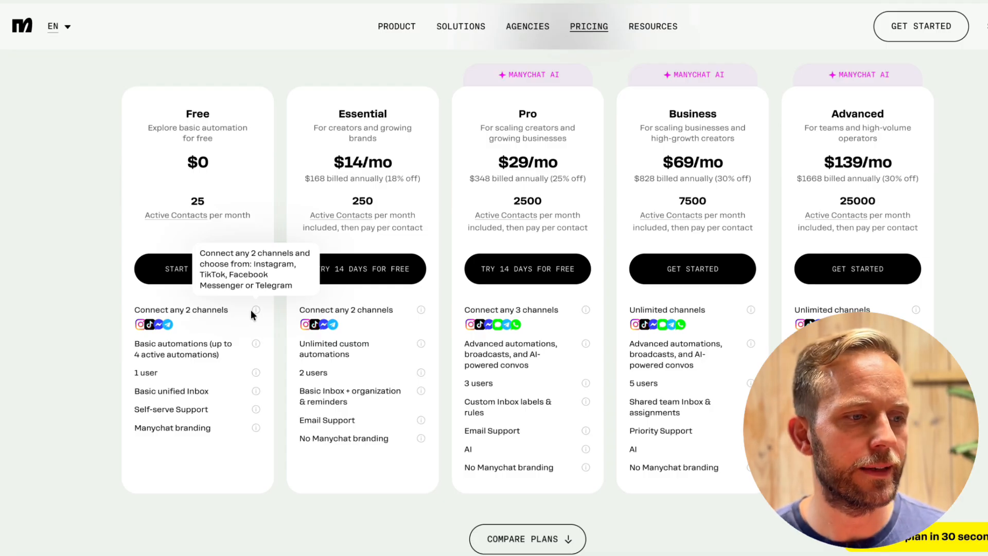
mouse_move(159, 341)
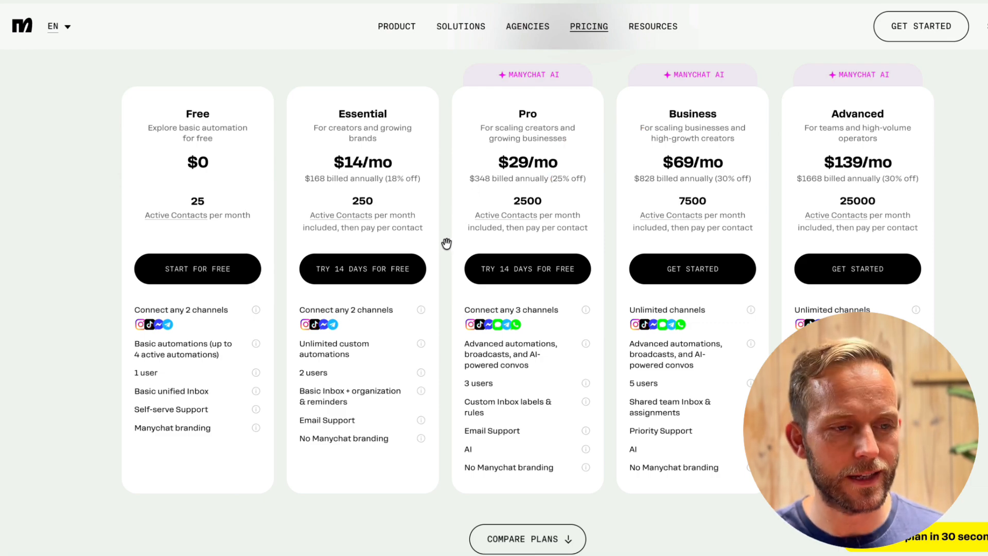
mouse_move(479, 452)
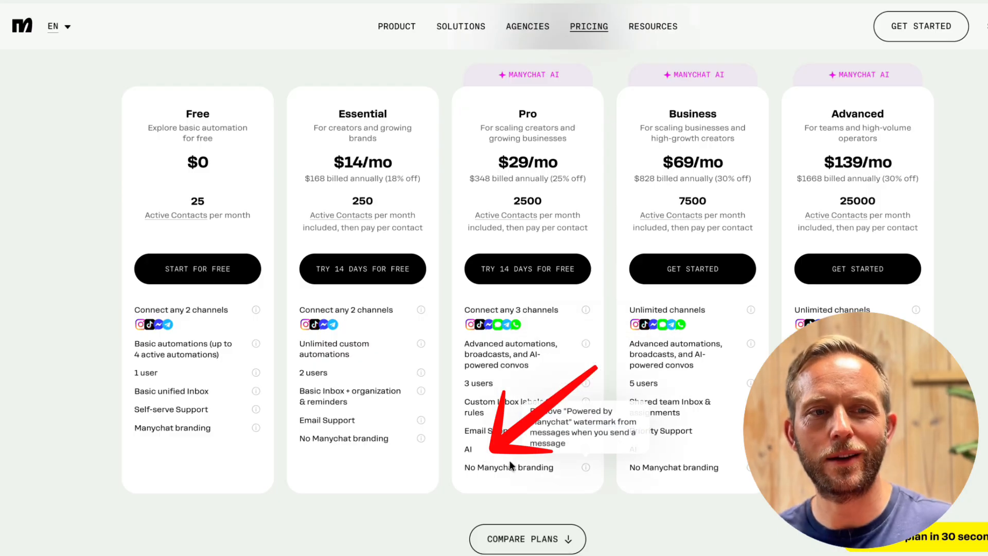
mouse_move(506, 368)
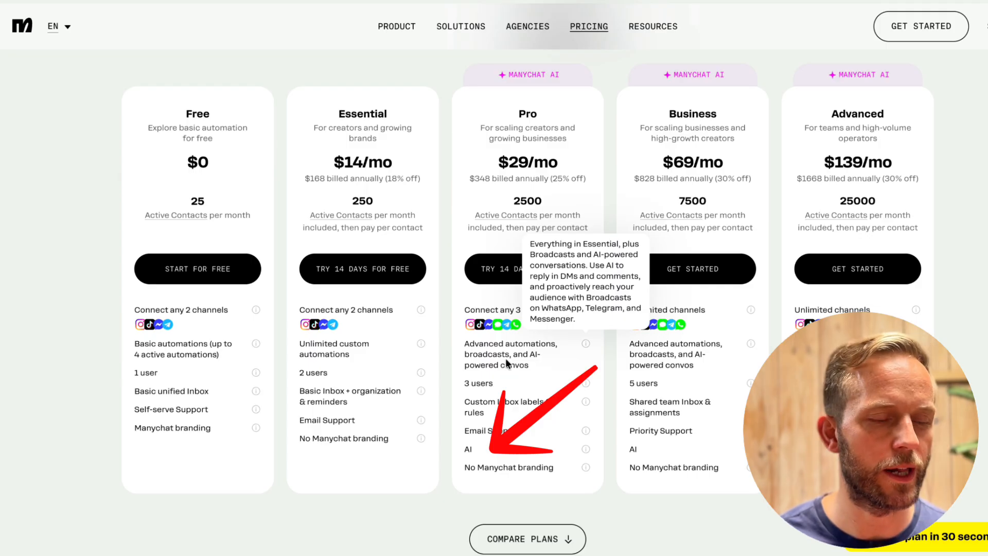
mouse_move(515, 314)
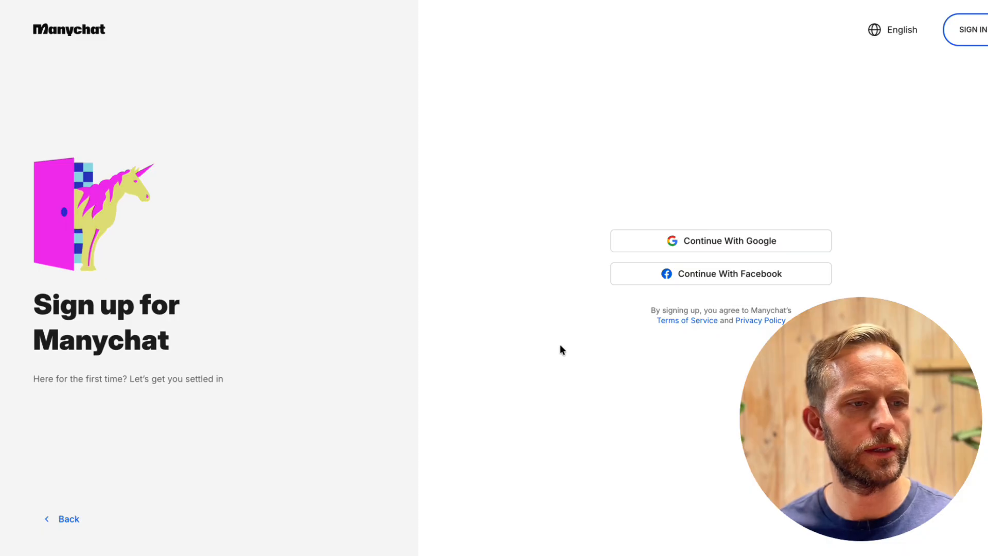
- Sign up for Manychat with Facebook and open the account's contacts
click(740, 273)
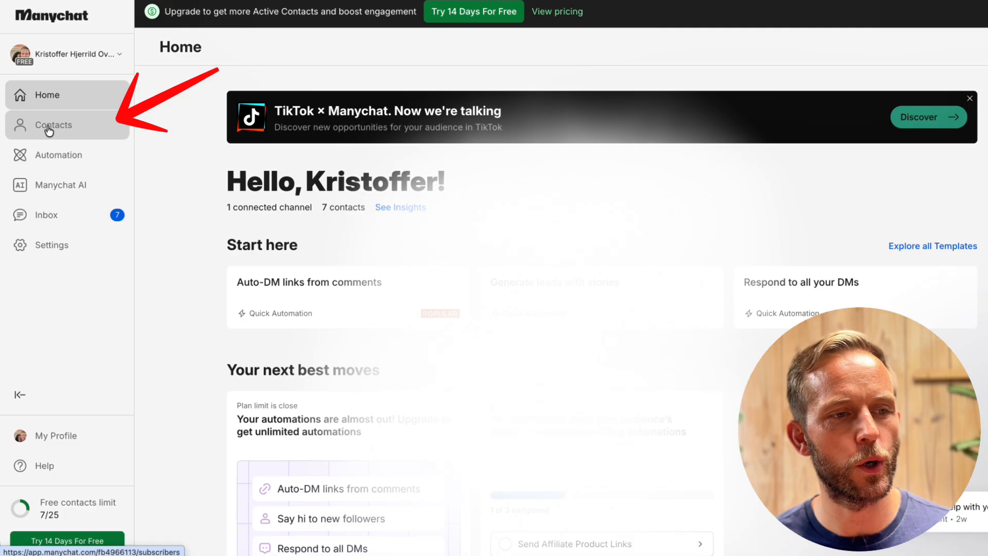
click(52, 129)
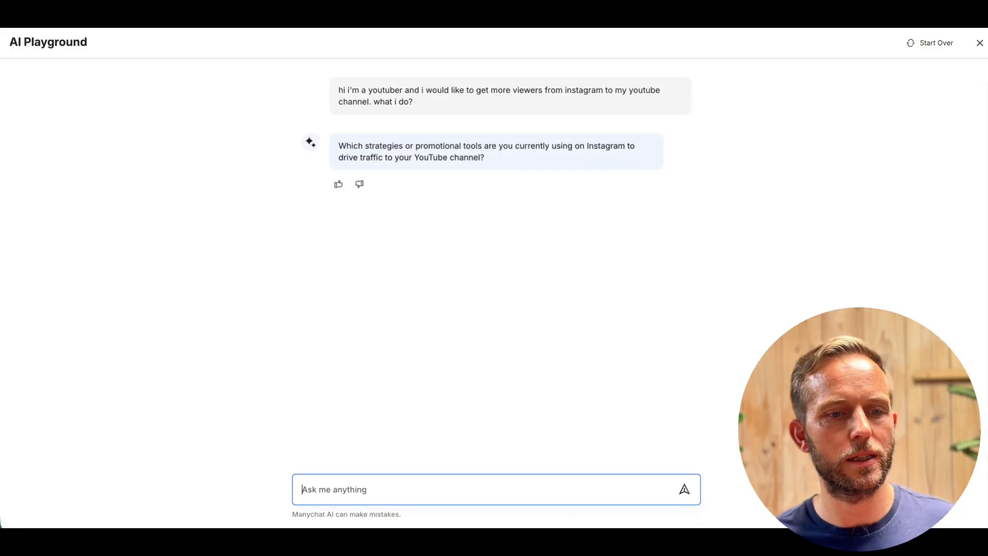
- Begin a reply to the AI Playground's question about Instagram promotion strategies, and open the account's settings
text(cu)
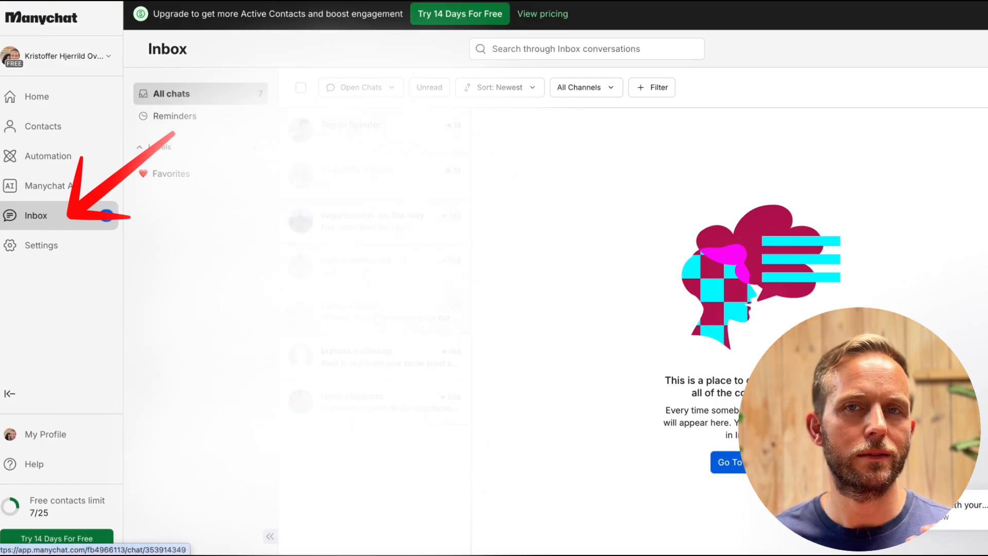
click(32, 244)
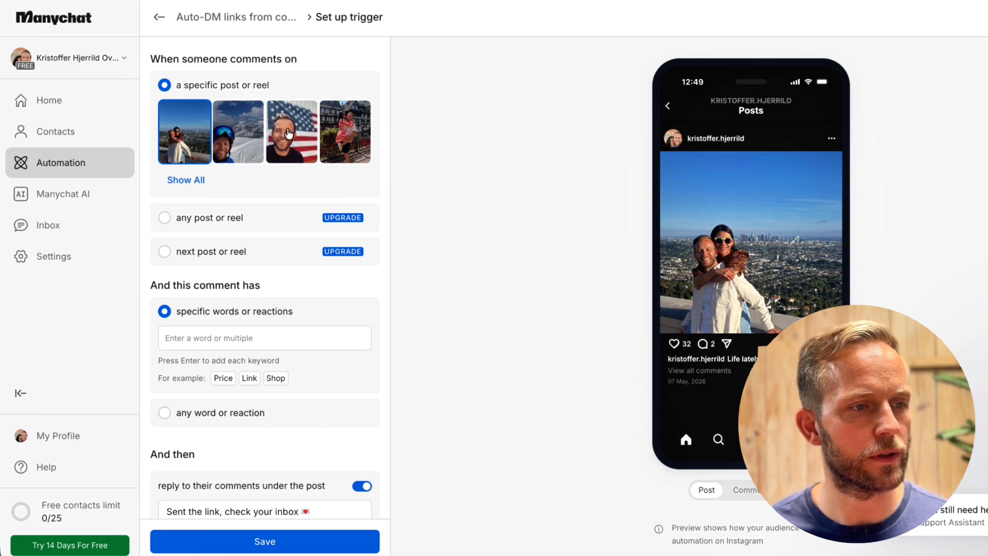
- Browse all posts and reels available for the comment trigger, and review the trigger's comment keyword and reply options
click(196, 178)
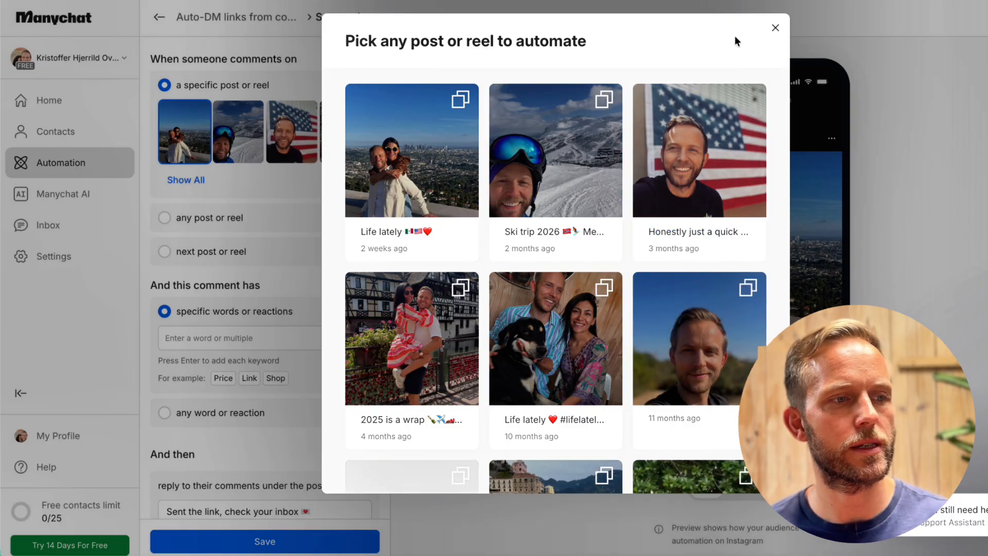
click(773, 29)
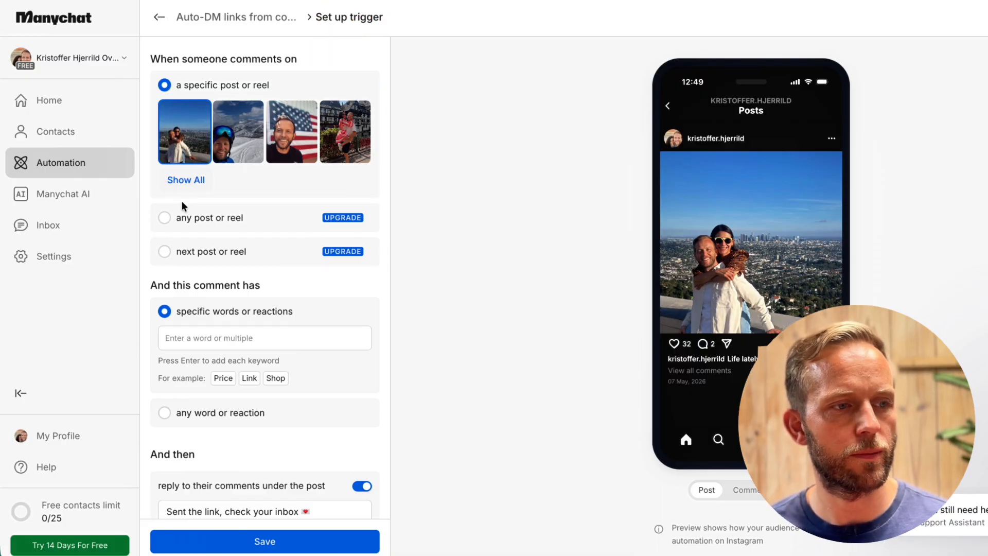
scroll(181, 202, down, 1)
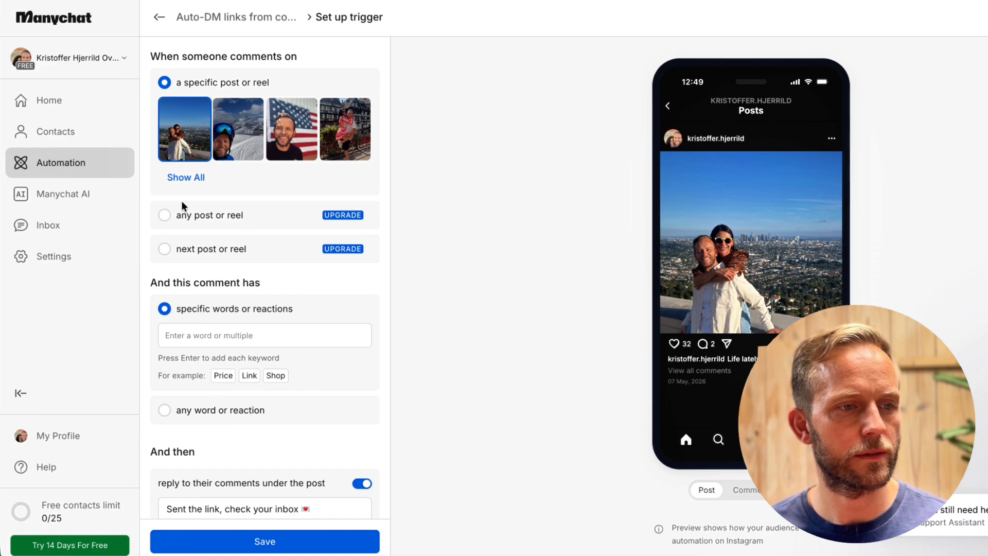
scroll(181, 202, down, 2)
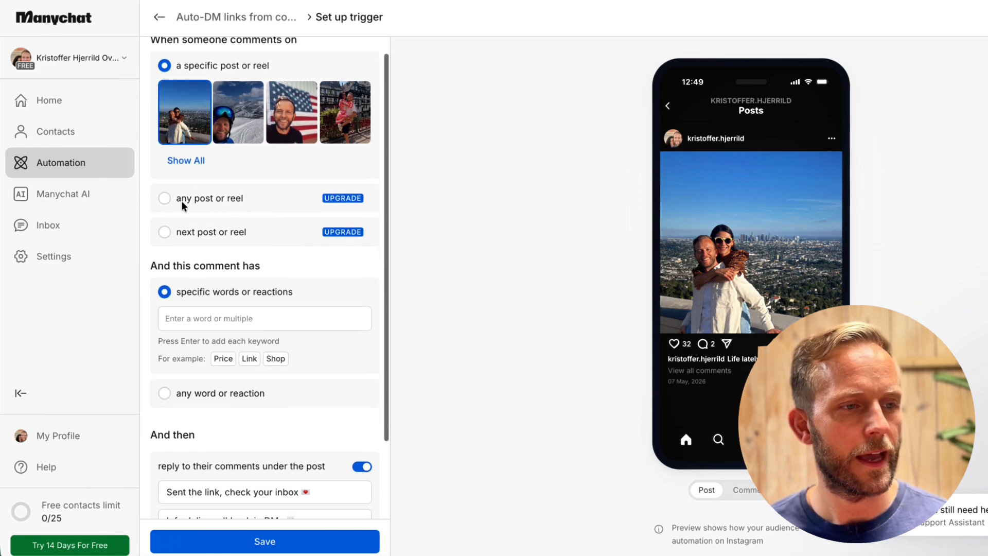
- Set the comment trigger to fire on any word or reaction instead of specific words
scroll(181, 203, down, 1)
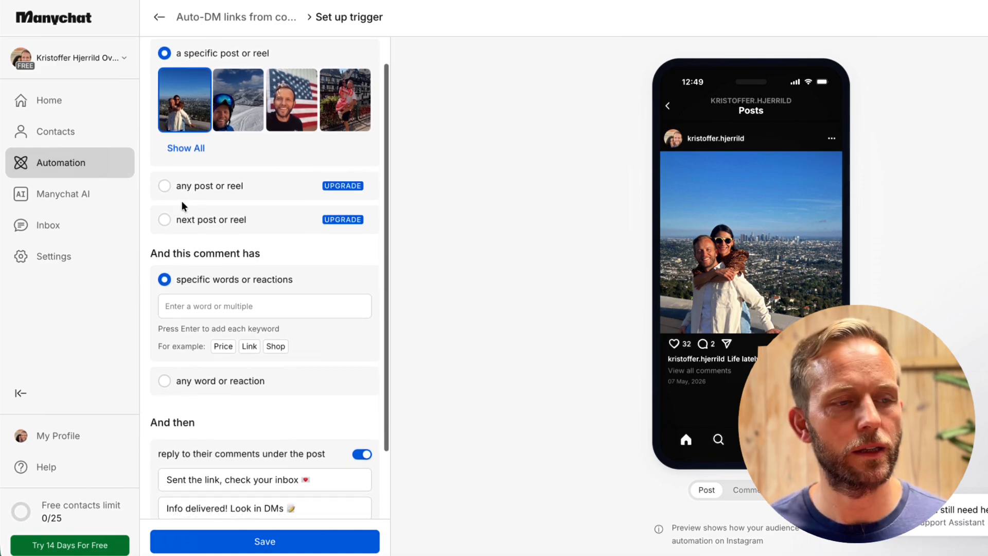
scroll(182, 206, down, 2)
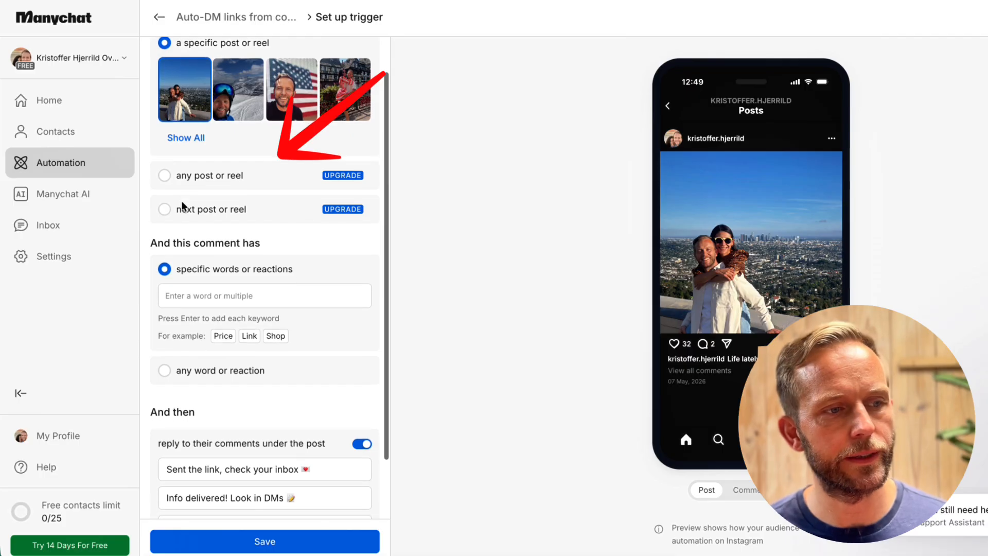
scroll(182, 201, down, 1)
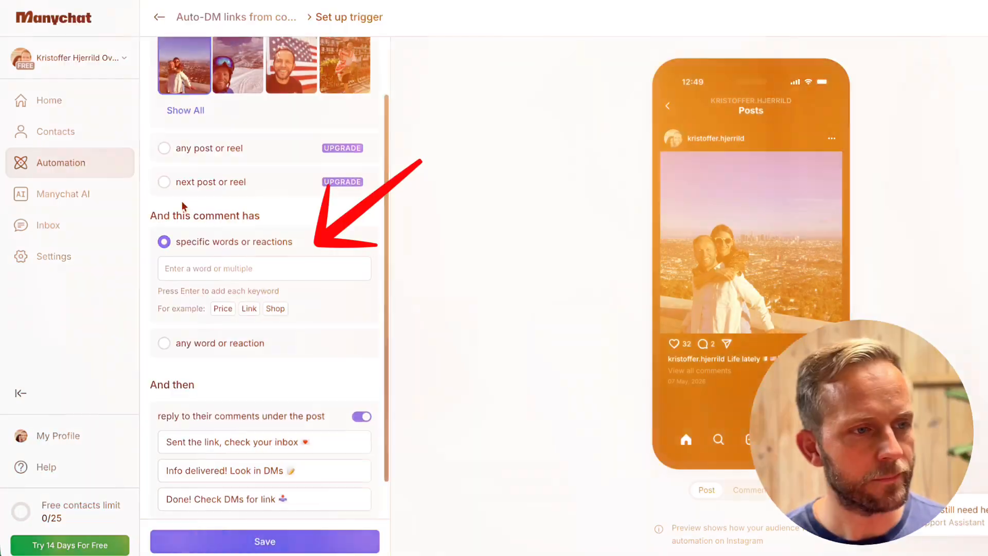
scroll(185, 216, down, 1)
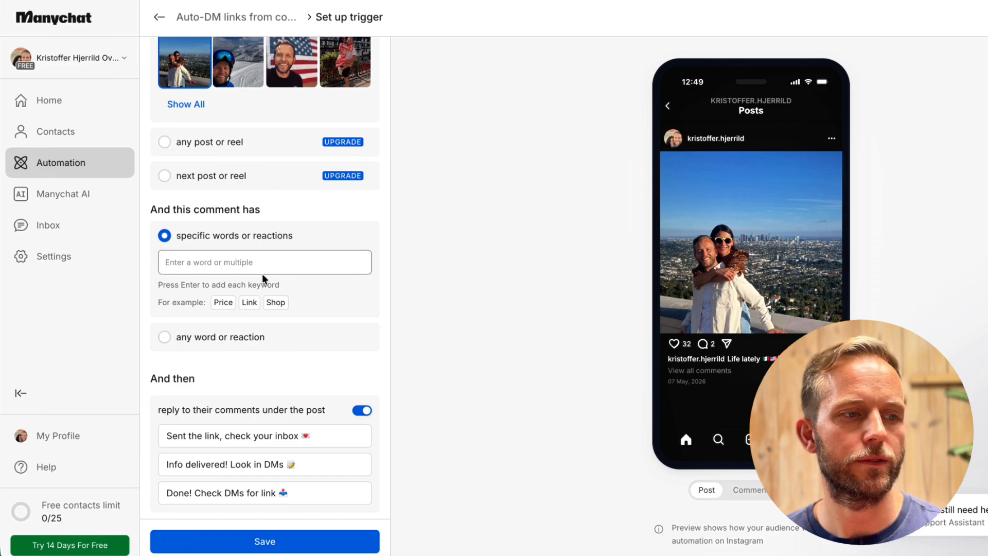
click(201, 346)
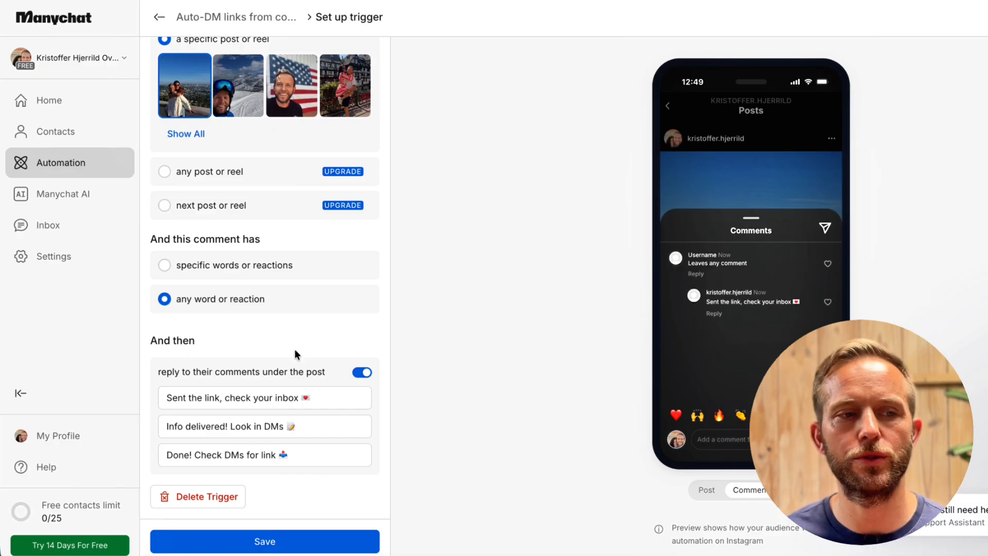
scroll(295, 351, down, 1)
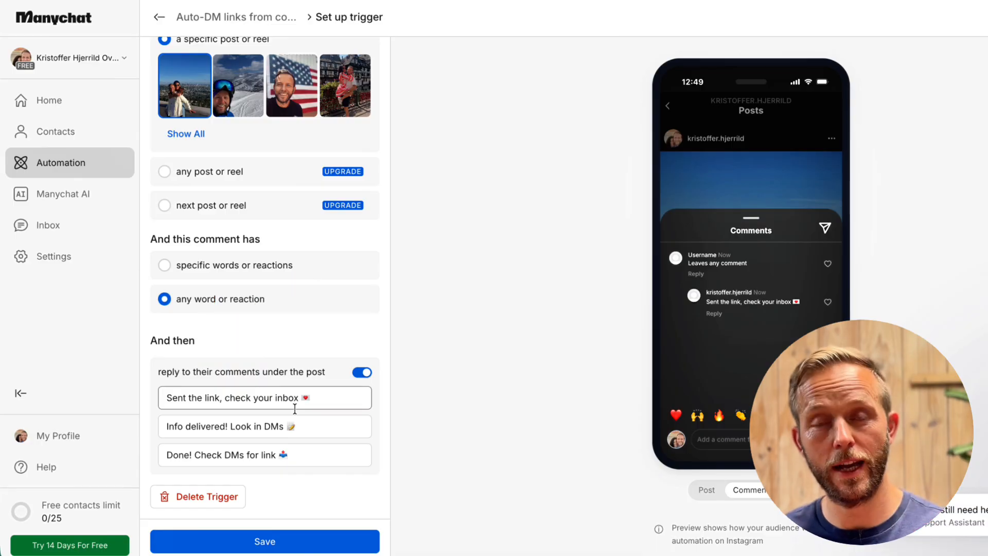
- Review the trigger's settings and preview how the post, the comment reply and the DM look to the audience
scroll(295, 408, up, 2)
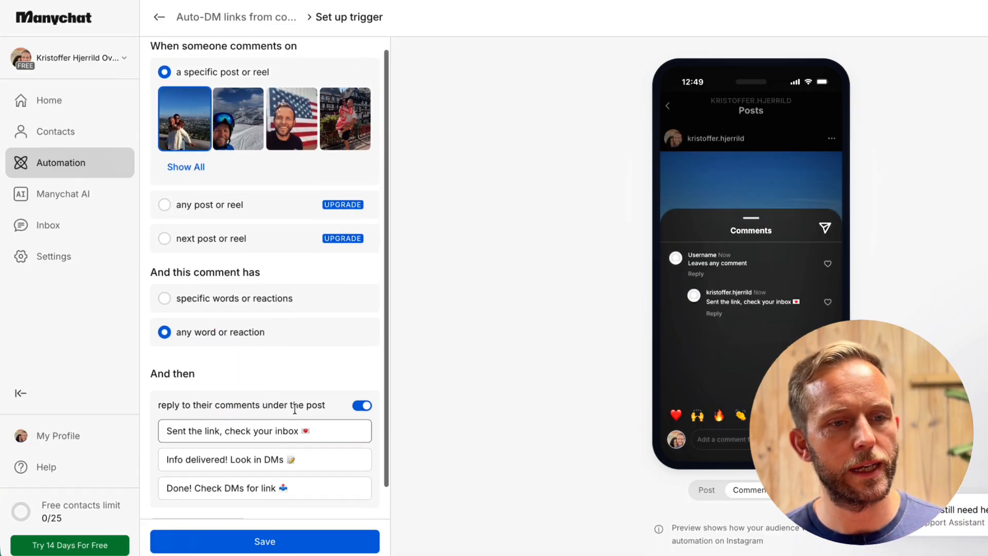
scroll(295, 408, down, 1)
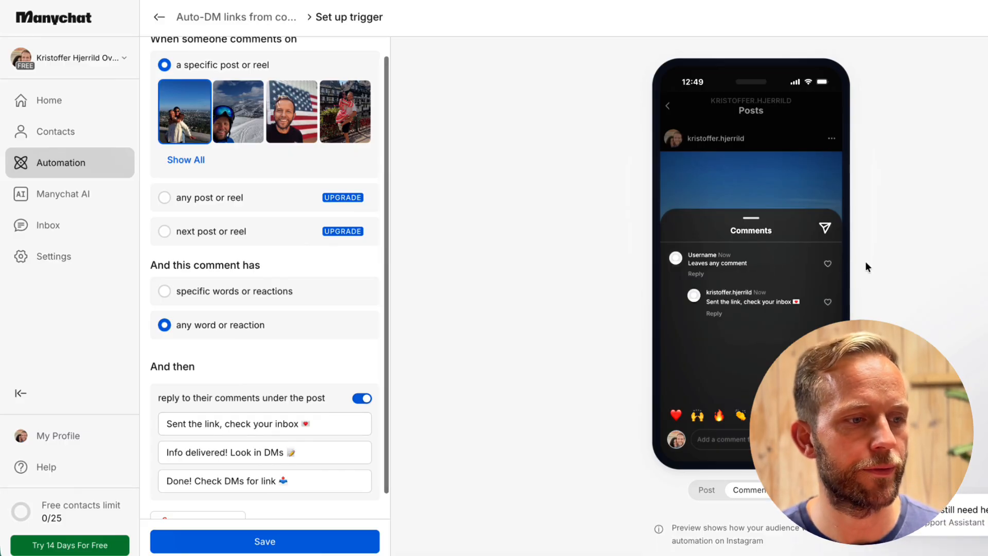
scroll(868, 268, down, 1)
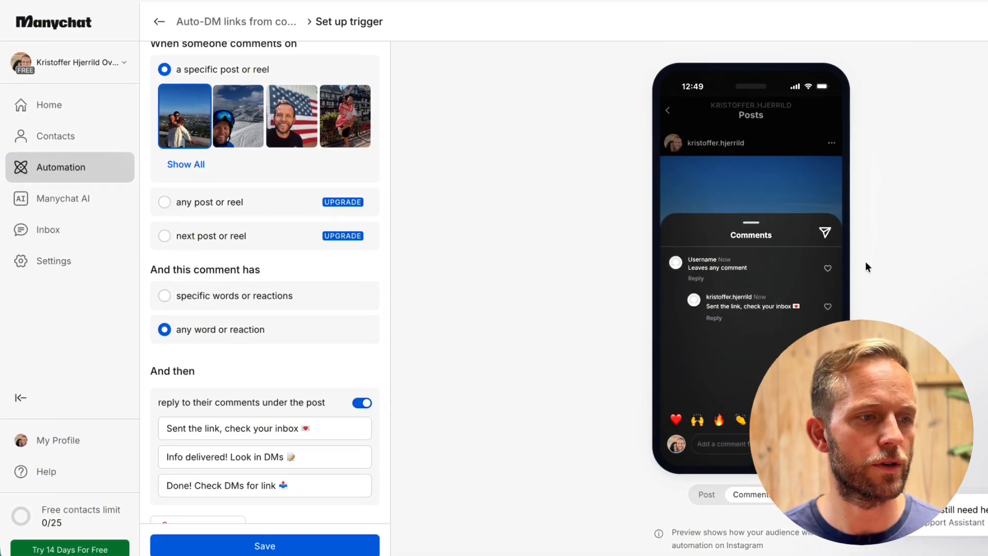
scroll(868, 267, down, 1)
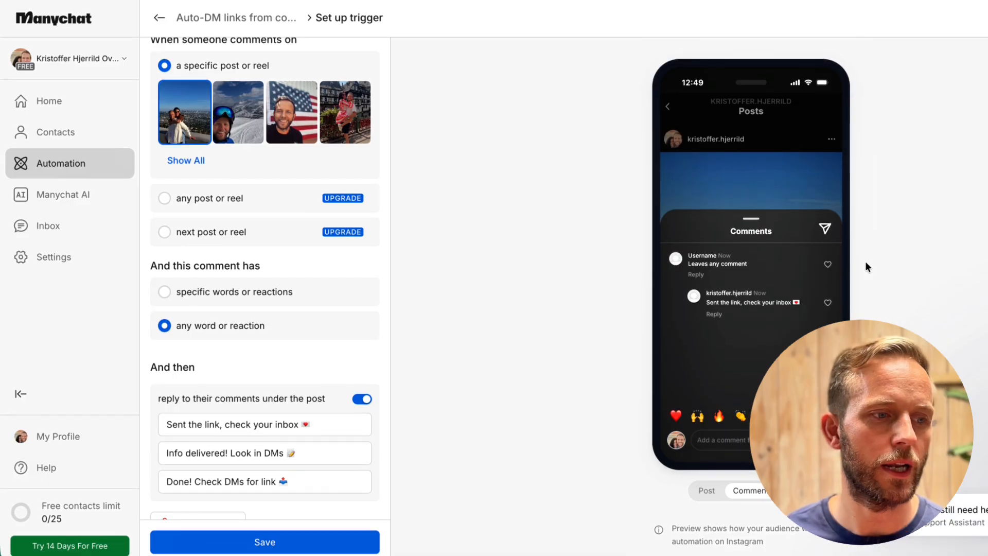
scroll(865, 261, down, 2)
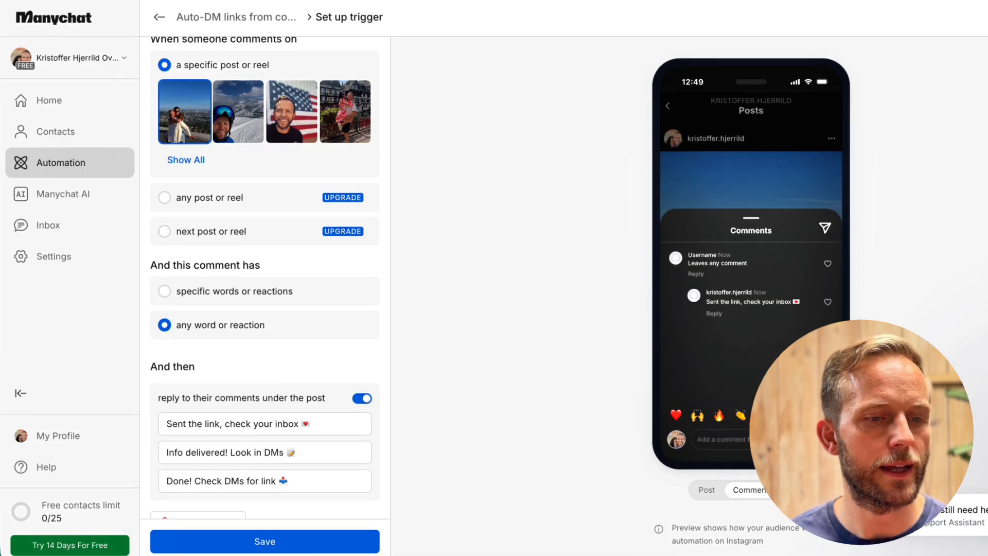
click(708, 491)
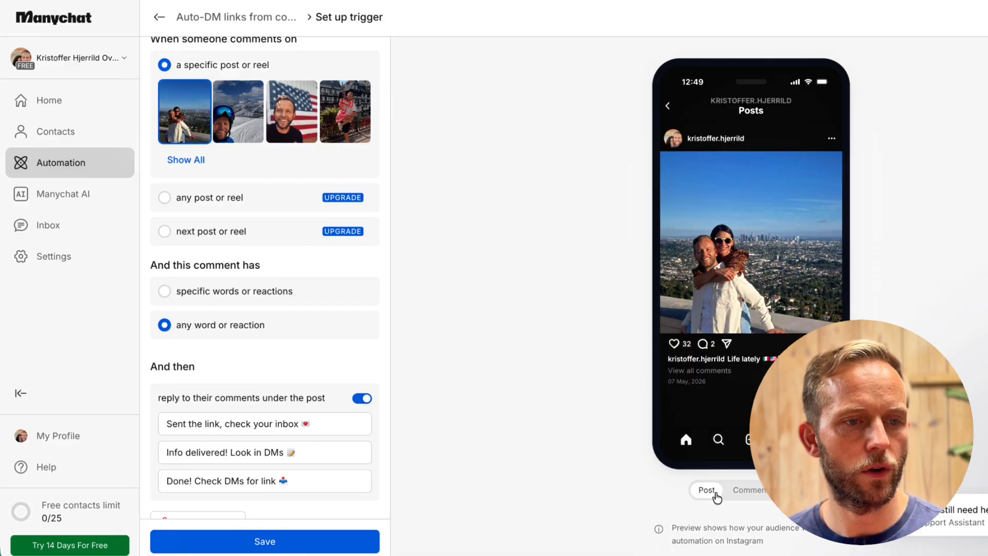
click(746, 492)
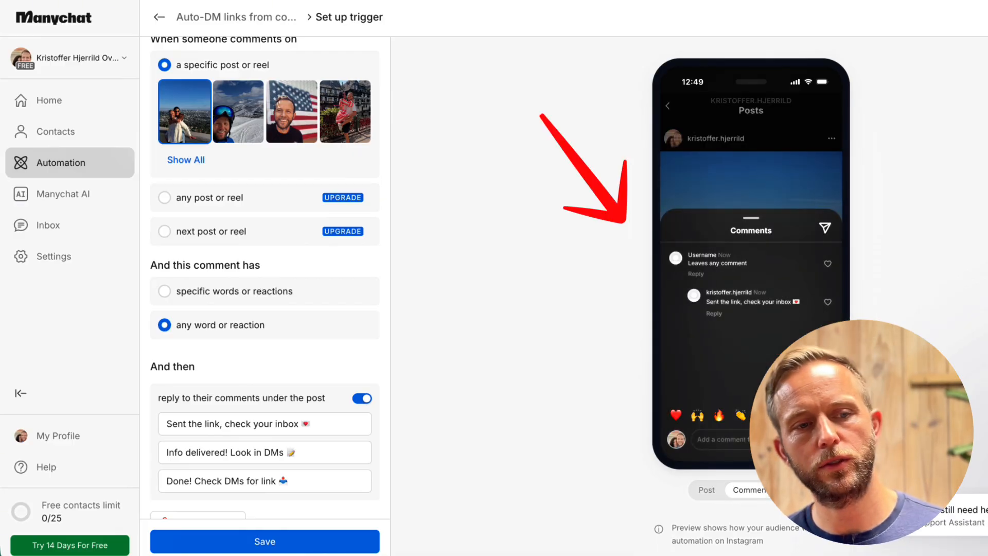
click(796, 491)
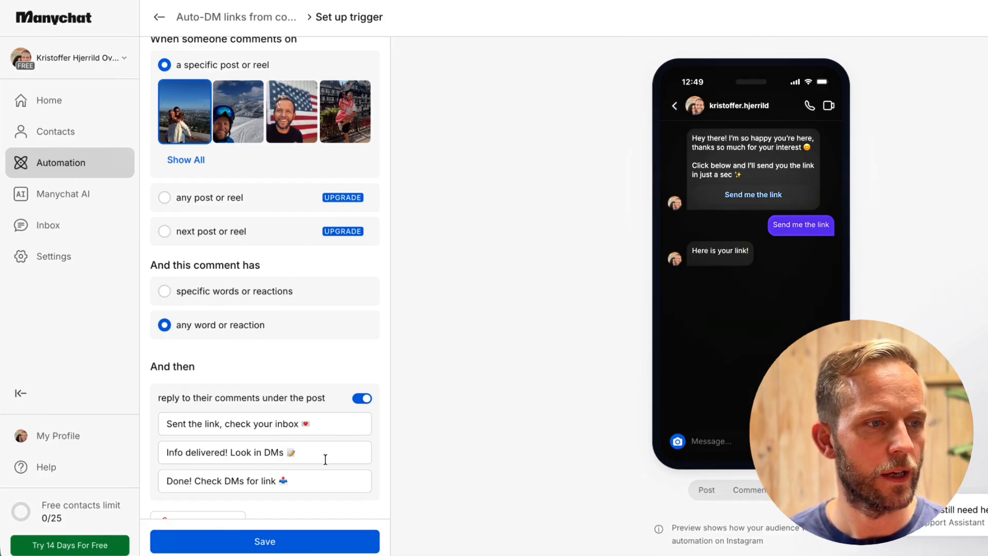
- Save the comment trigger with public replies under the post left enabled
scroll(326, 455, down, 1)
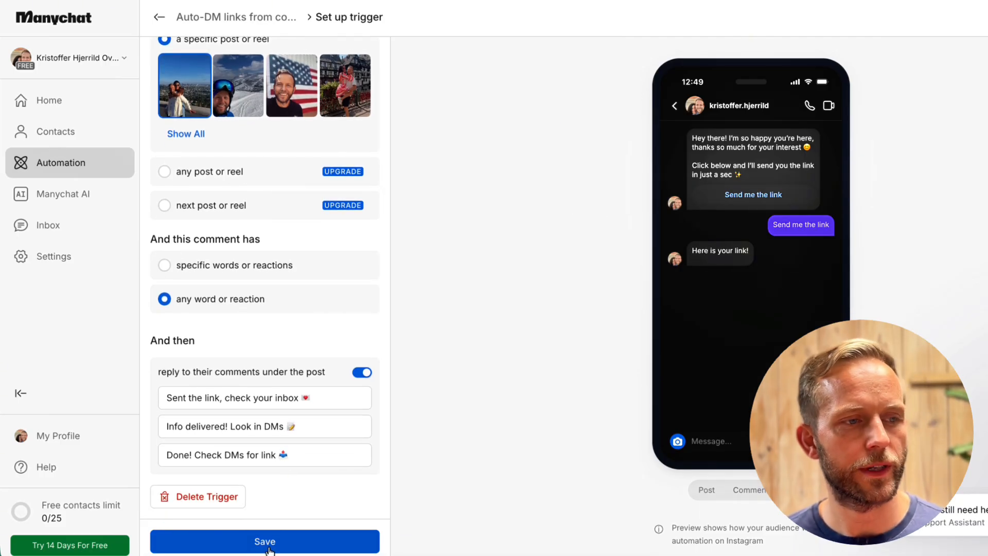
click(266, 541)
- Review the automation's opening DM, follow request, email request, link DM and follow-up DM options
scroll(360, 424, up, 2)
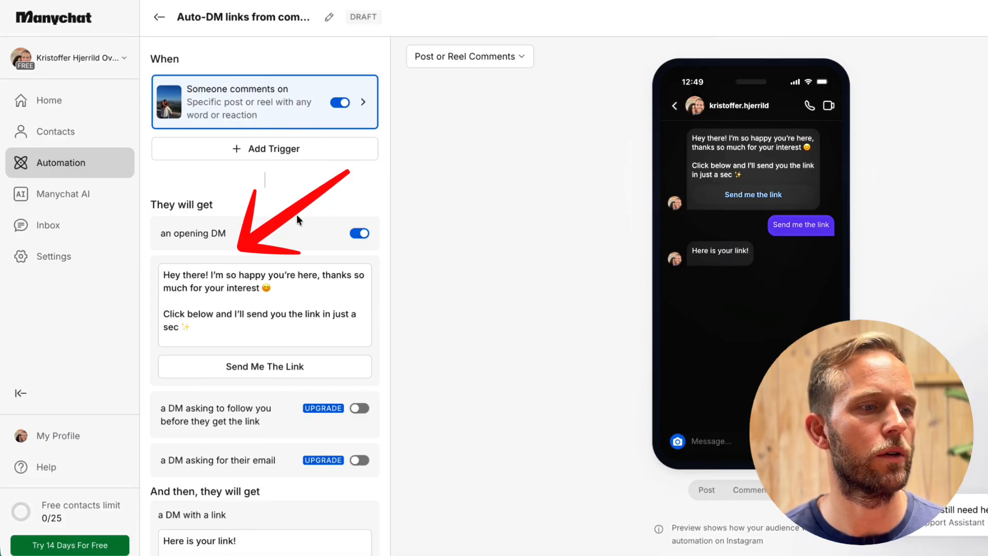
scroll(297, 220, down, 2)
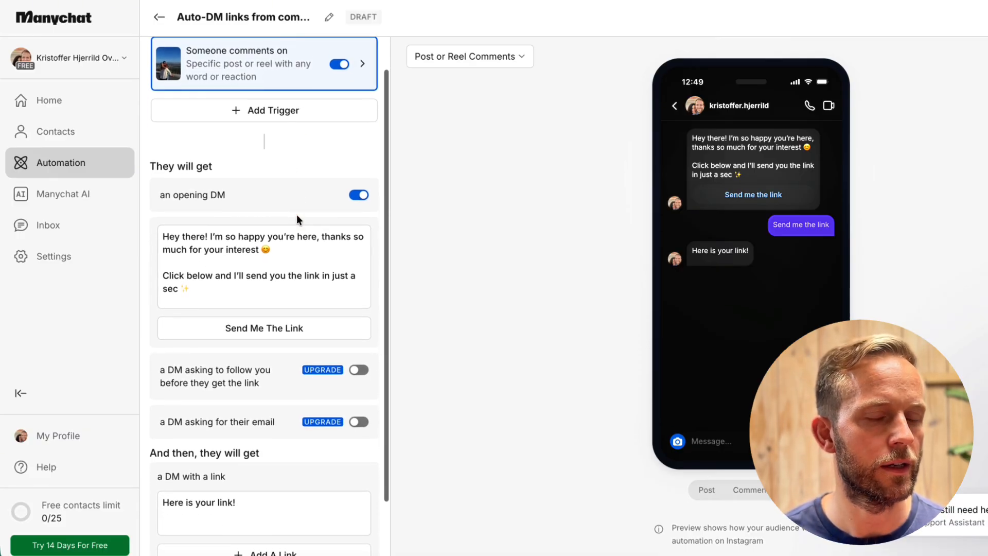
scroll(297, 220, down, 1)
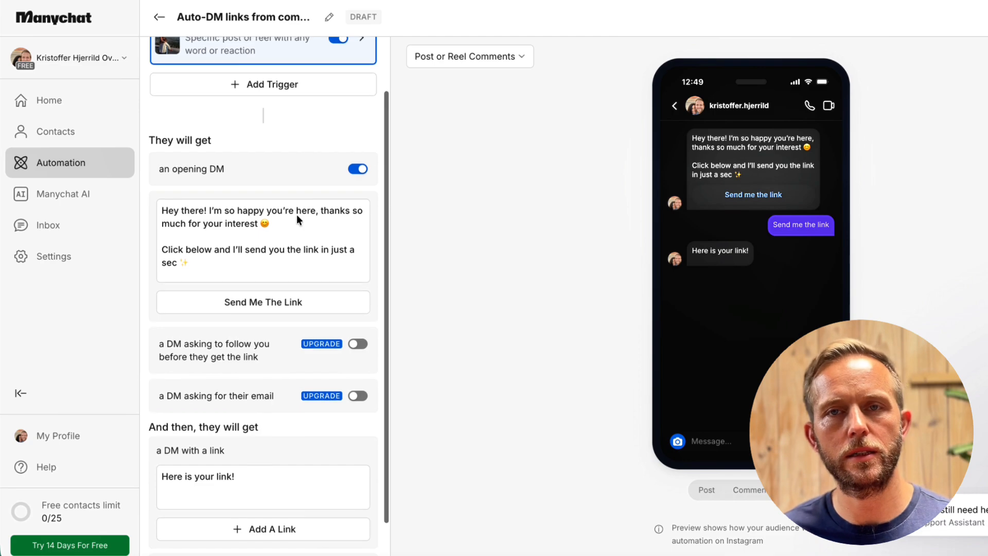
scroll(297, 220, up, 2)
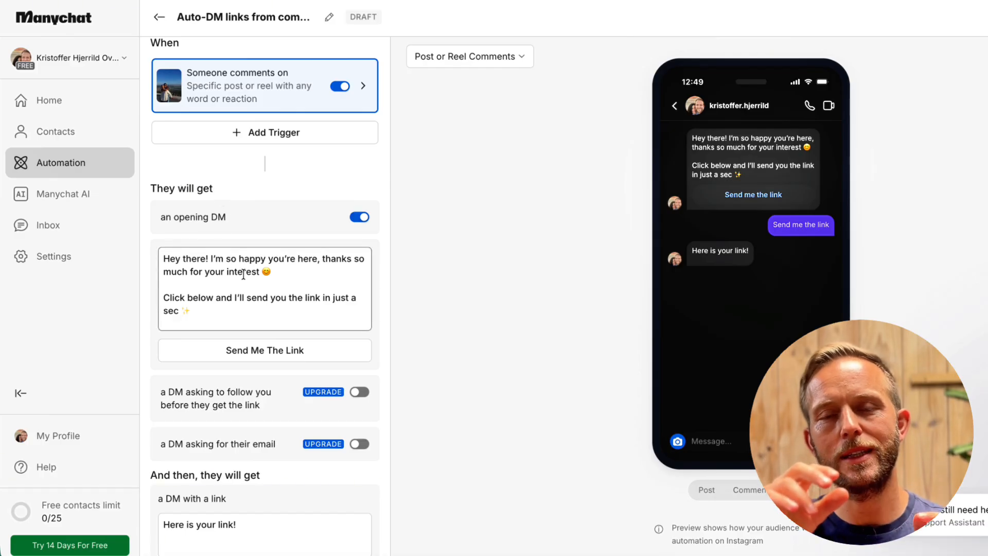
scroll(258, 290, down, 3)
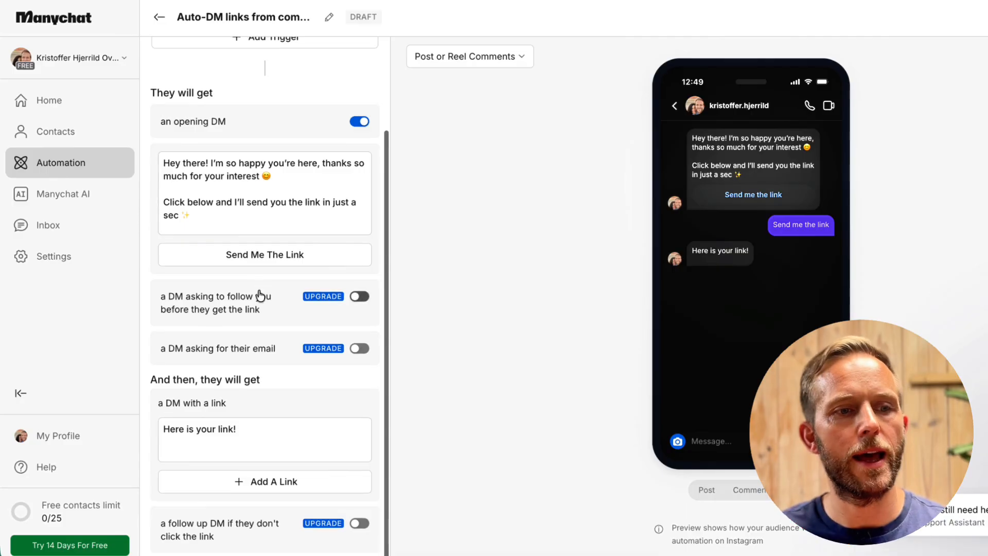